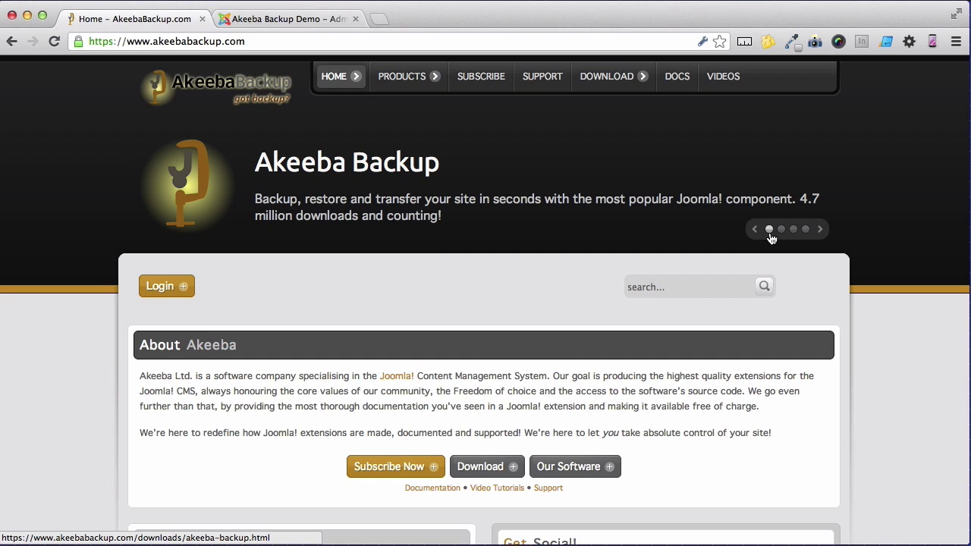
Go to the Akeeba Backup downloads page for version 3.6.12
{"action": "mouse_move", "coordinate": [621, 79]}
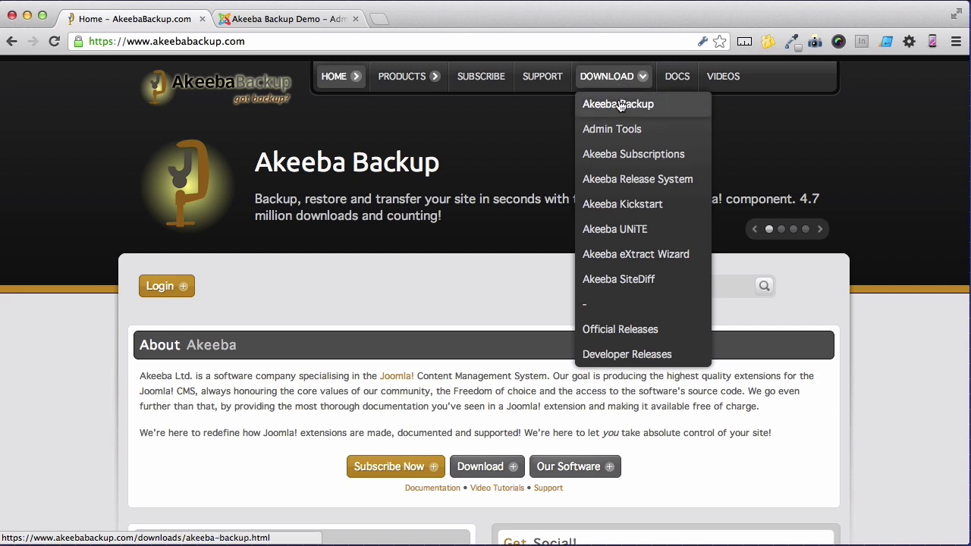
{"action": "left_click", "coordinate": [620, 106]}
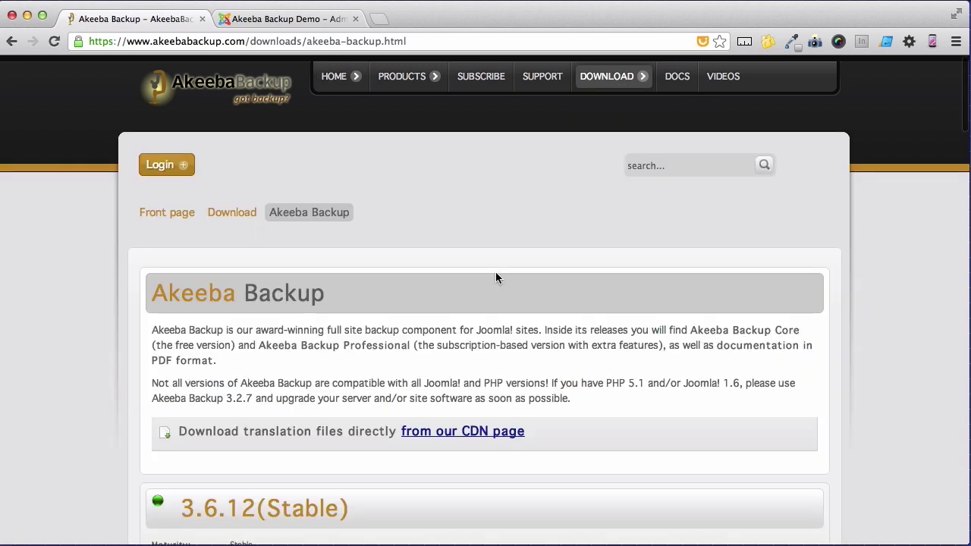
{"action": "scroll", "coordinate": [495, 273], "scroll_direction": "down", "scroll_amount": 3}
{"action": "scroll", "coordinate": [497, 277], "scroll_direction": "down", "scroll_amount": 5}
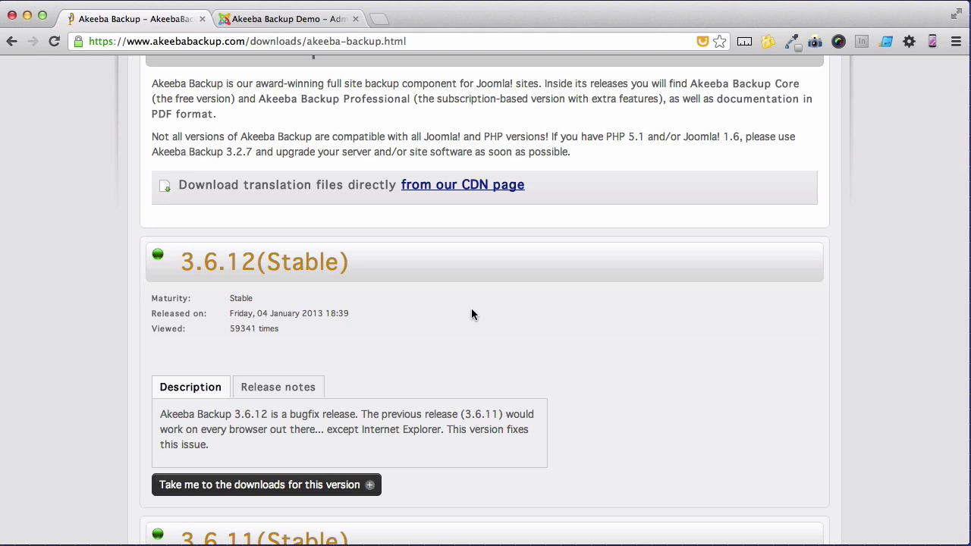
{"action": "left_click", "coordinate": [354, 486]}
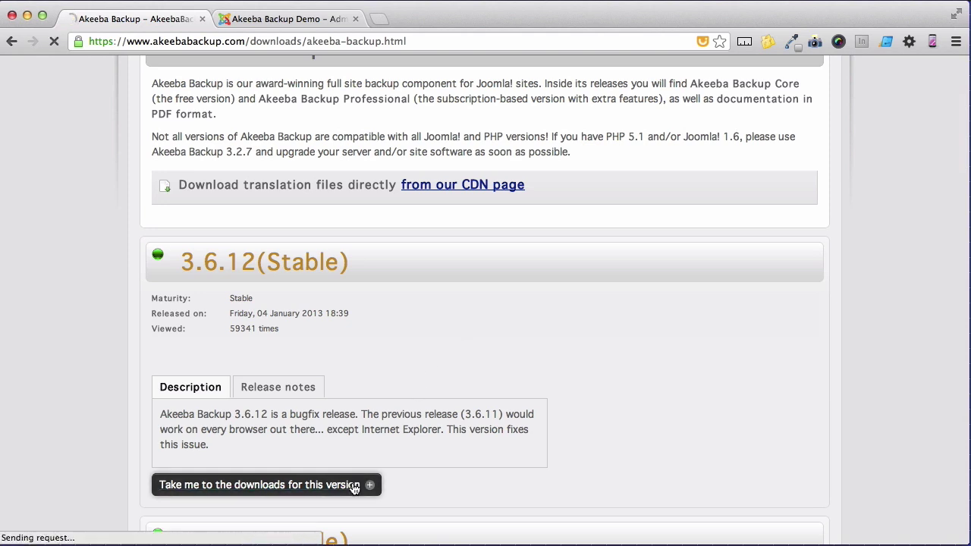
Download the Akeeba Backup Core package and save it to the downloads folder
{"action": "scroll", "coordinate": [352, 484], "scroll_direction": "down", "scroll_amount": 2}
{"action": "scroll", "coordinate": [351, 488], "scroll_direction": "down", "scroll_amount": 2}
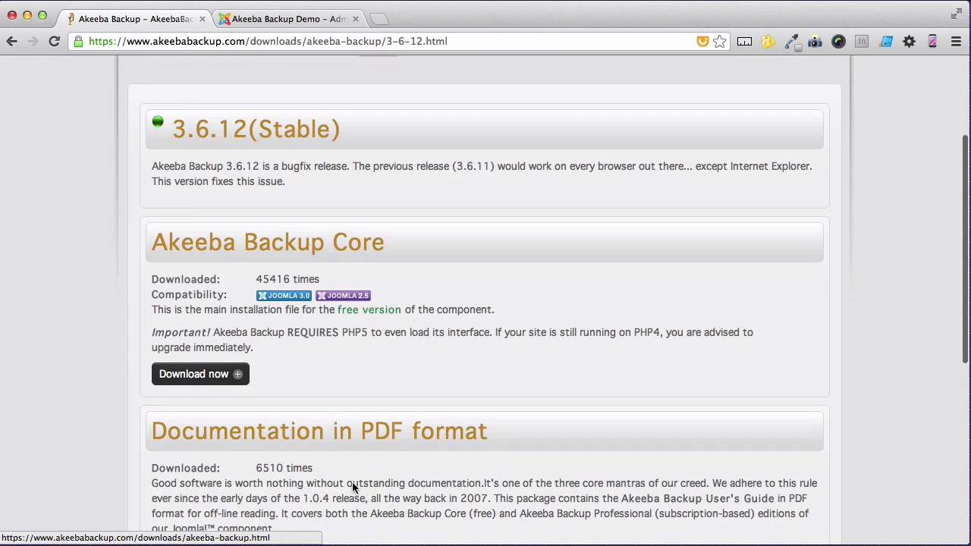
{"action": "scroll", "coordinate": [352, 486], "scroll_direction": "down", "scroll_amount": 2}
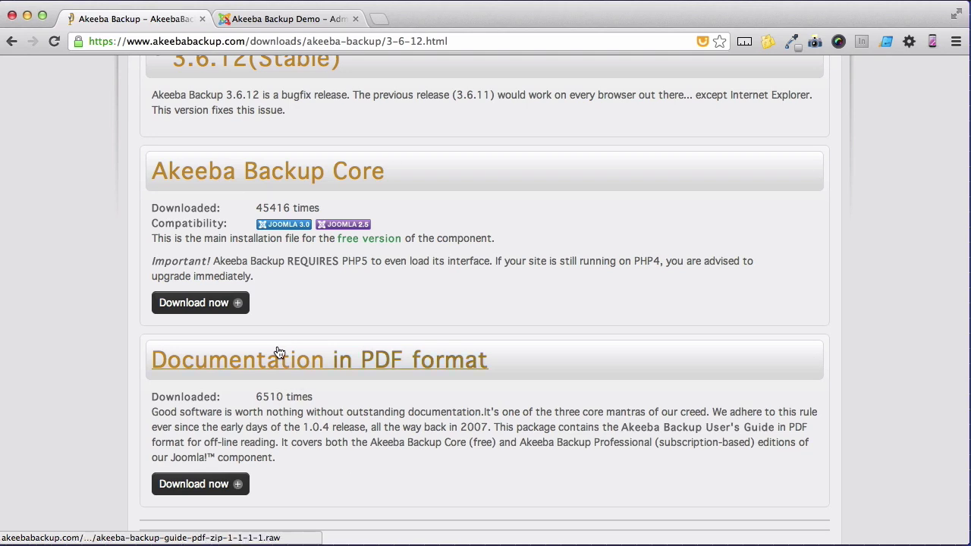
{"action": "left_click", "coordinate": [237, 305]}
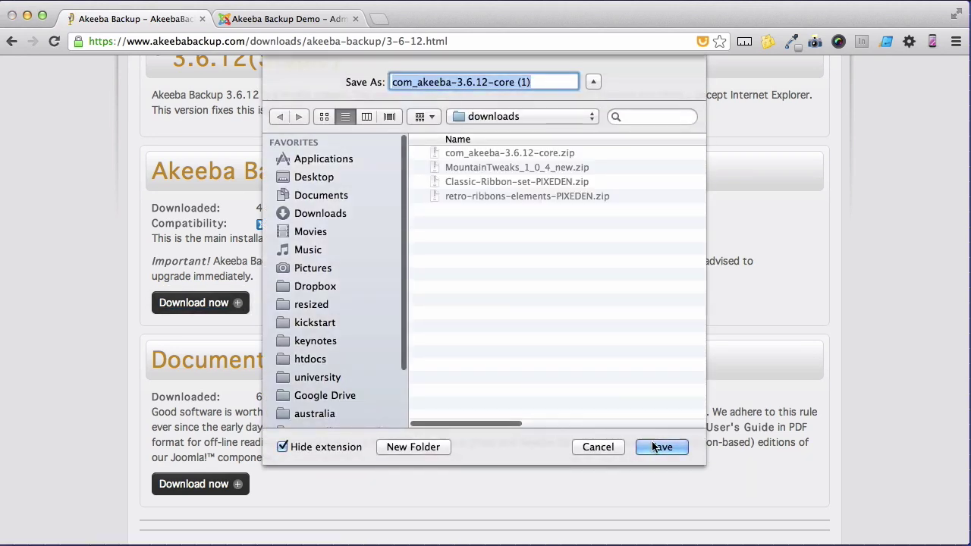
{"action": "left_click", "coordinate": [655, 447]}
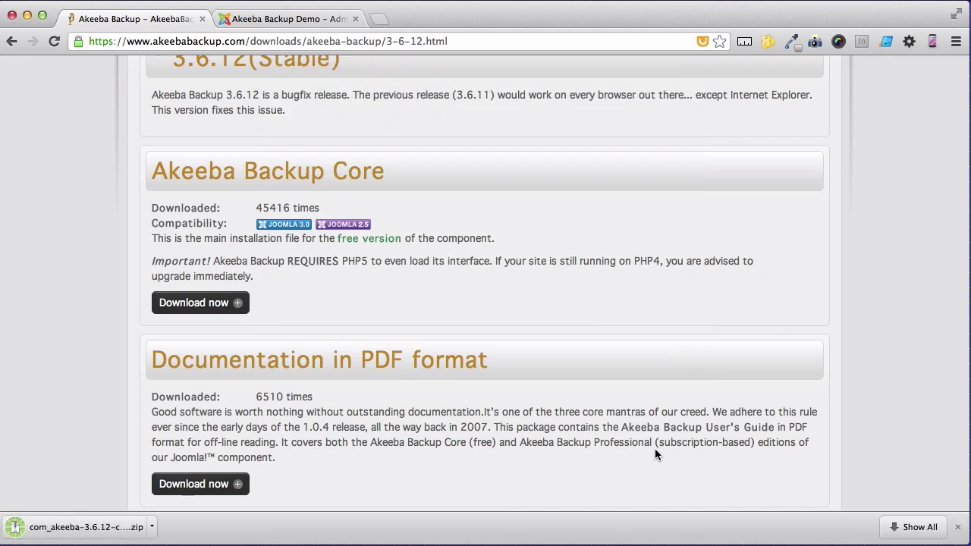
{"action": "left_click", "coordinate": [957, 527]}
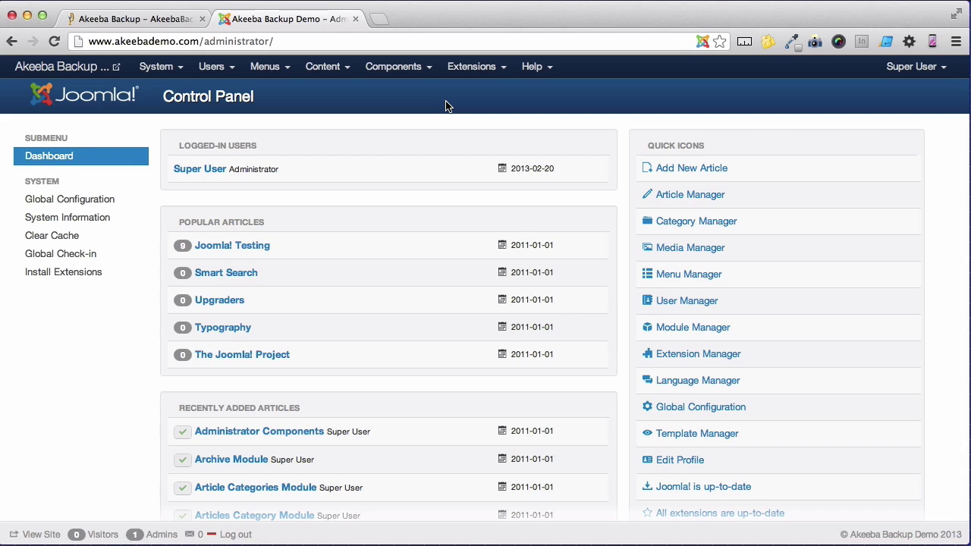
Upload and install com_akeeba-3.6.12-core.zip through the Extension Manager
{"action": "left_click", "coordinate": [472, 70]}
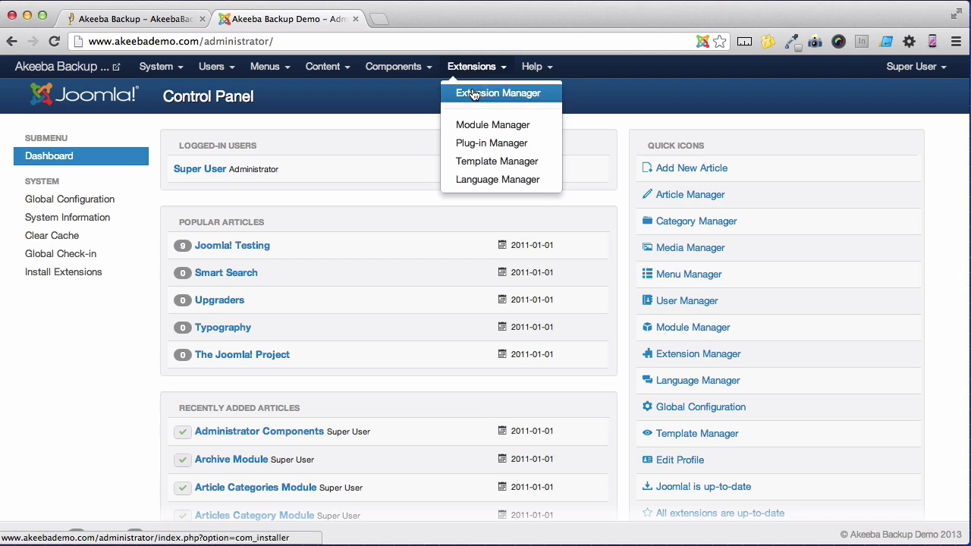
{"action": "left_click", "coordinate": [473, 94]}
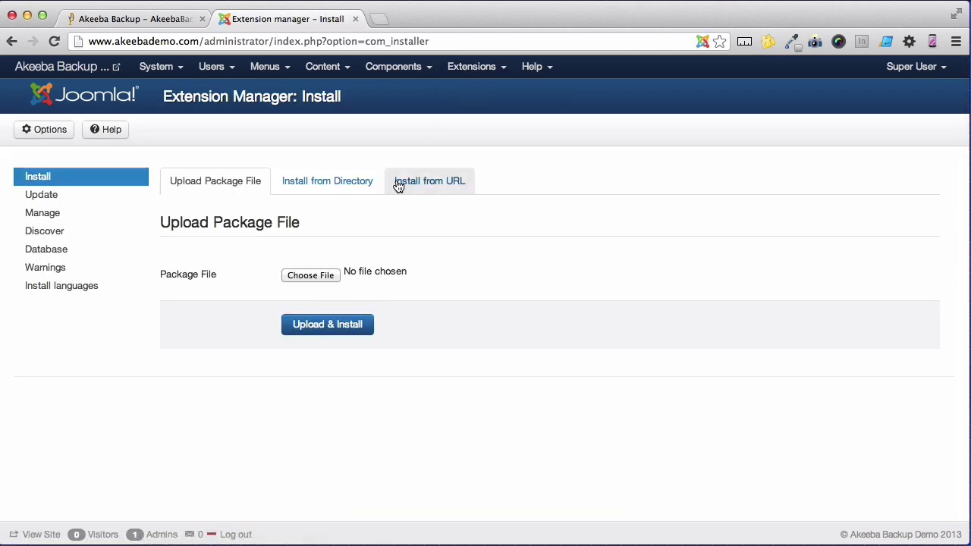
{"action": "left_click", "coordinate": [317, 278]}
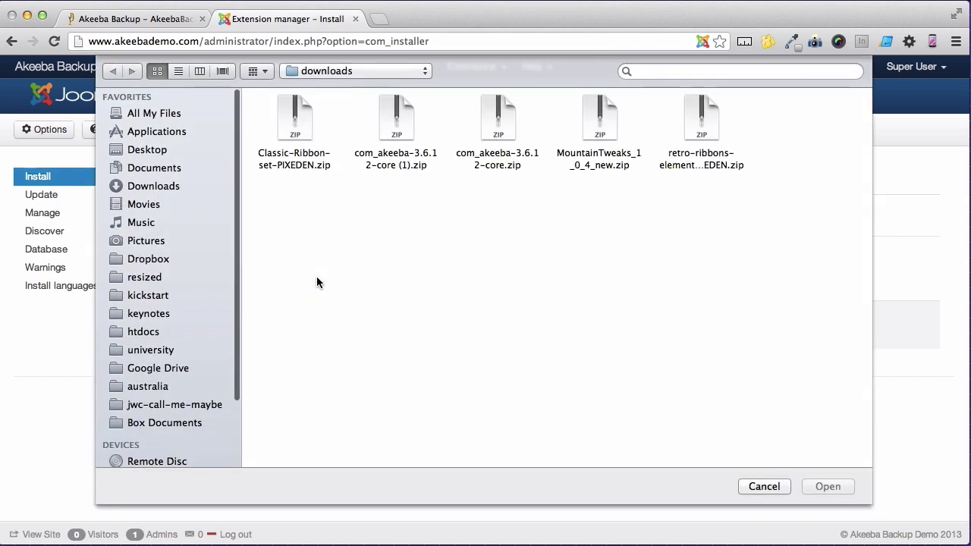
{"action": "left_click", "coordinate": [498, 129]}
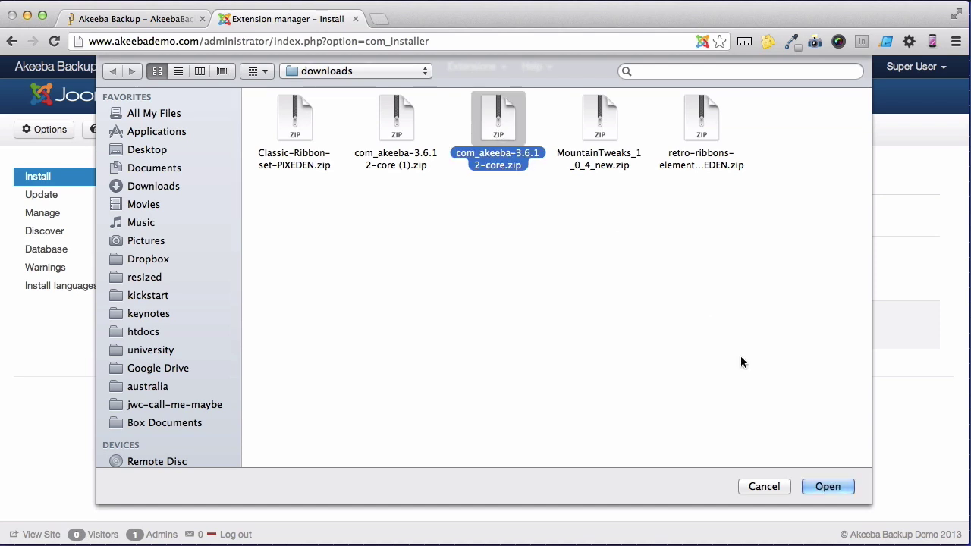
{"action": "left_click", "coordinate": [816, 485]}
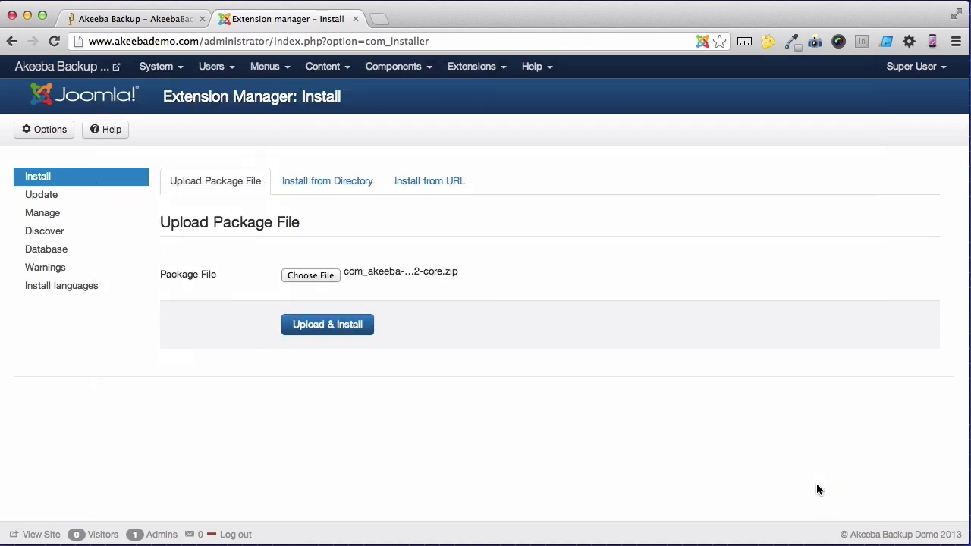
{"action": "left_click", "coordinate": [356, 335]}
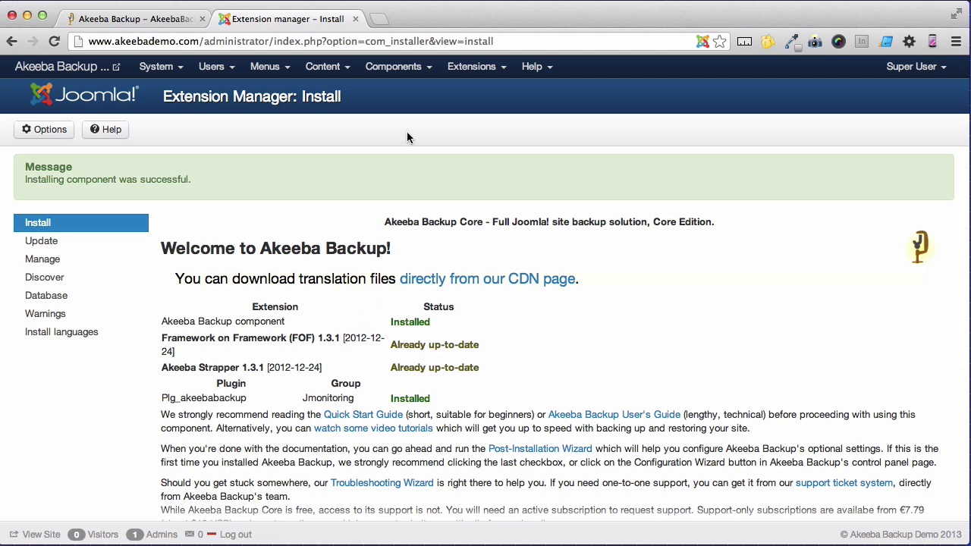
Show the Components menu to find Akeeba Backup among the installed components
{"action": "left_click", "coordinate": [411, 73]}
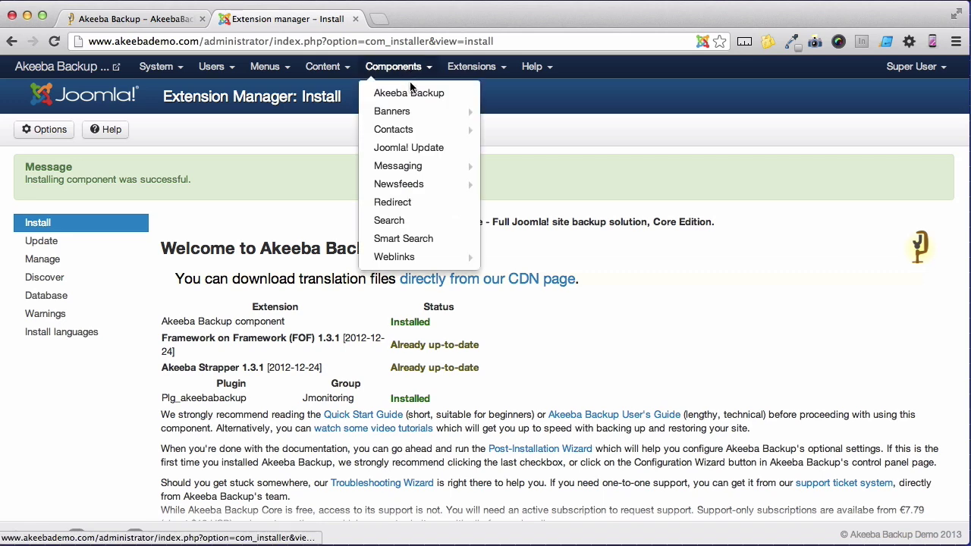
In Akeeba Backup, accept the licence, subscriber-support and untested-backup terms and apply these preferences
{"action": "left_click", "coordinate": [410, 93]}
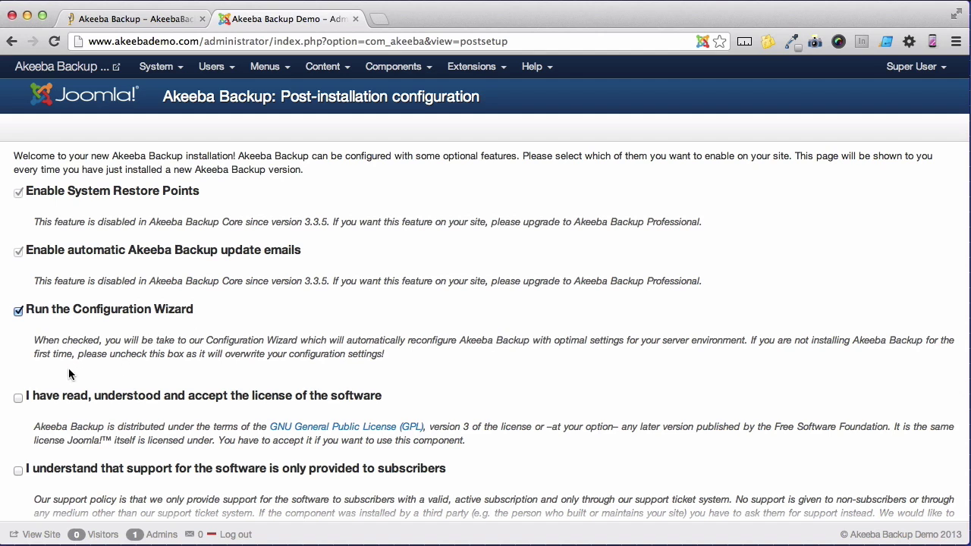
{"action": "left_click", "coordinate": [19, 398]}
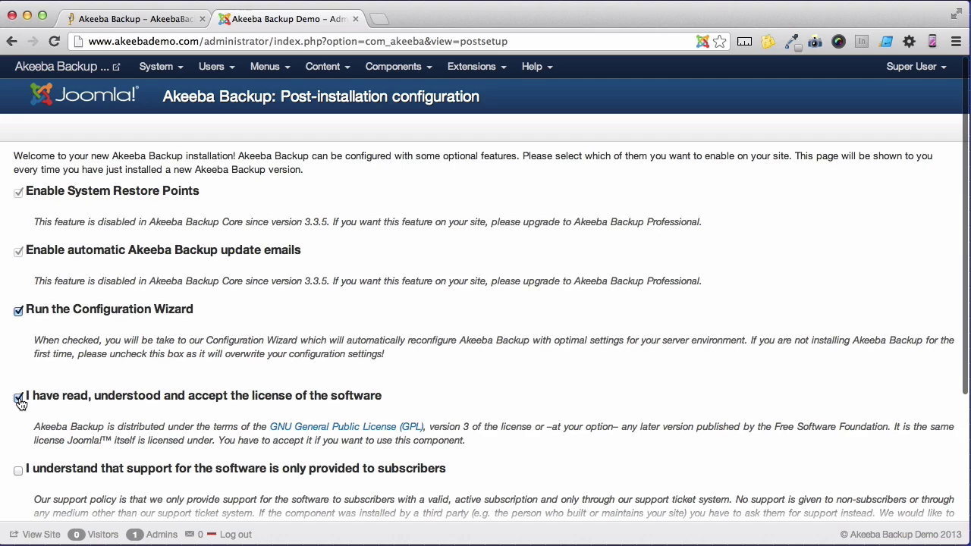
{"action": "scroll", "coordinate": [21, 403], "scroll_direction": "down", "scroll_amount": 3}
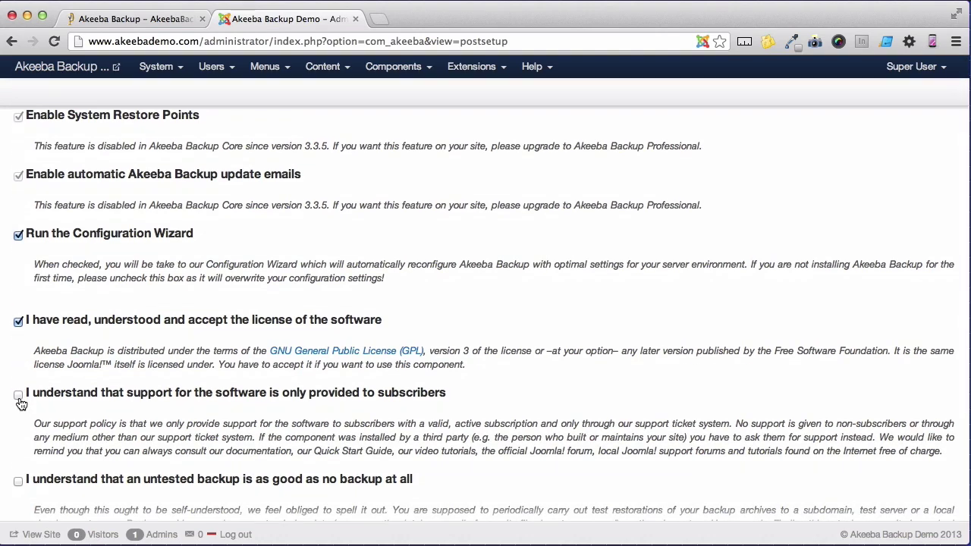
{"action": "left_click", "coordinate": [18, 396]}
{"action": "scroll", "coordinate": [20, 403], "scroll_direction": "down", "scroll_amount": 3}
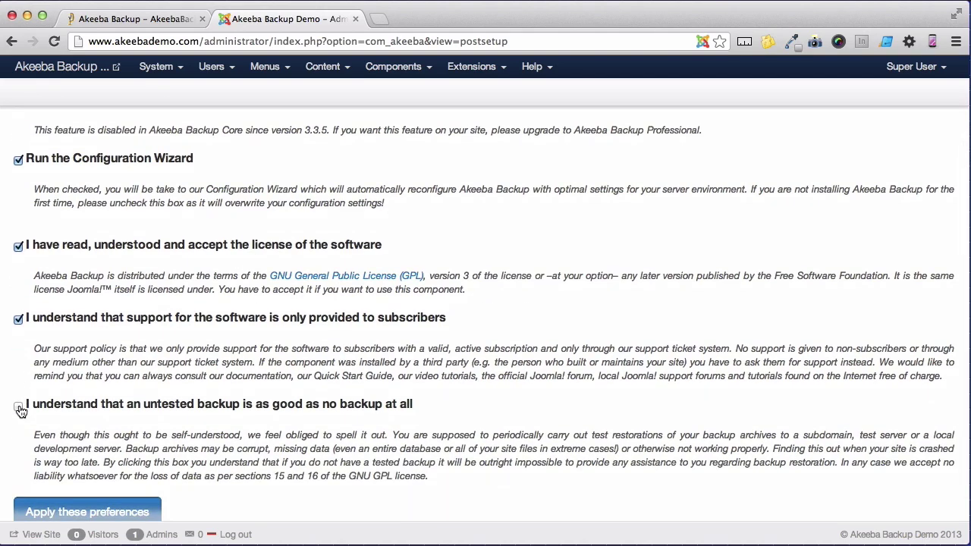
{"action": "left_click", "coordinate": [19, 408]}
{"action": "scroll", "coordinate": [23, 410], "scroll_direction": "down", "scroll_amount": 2}
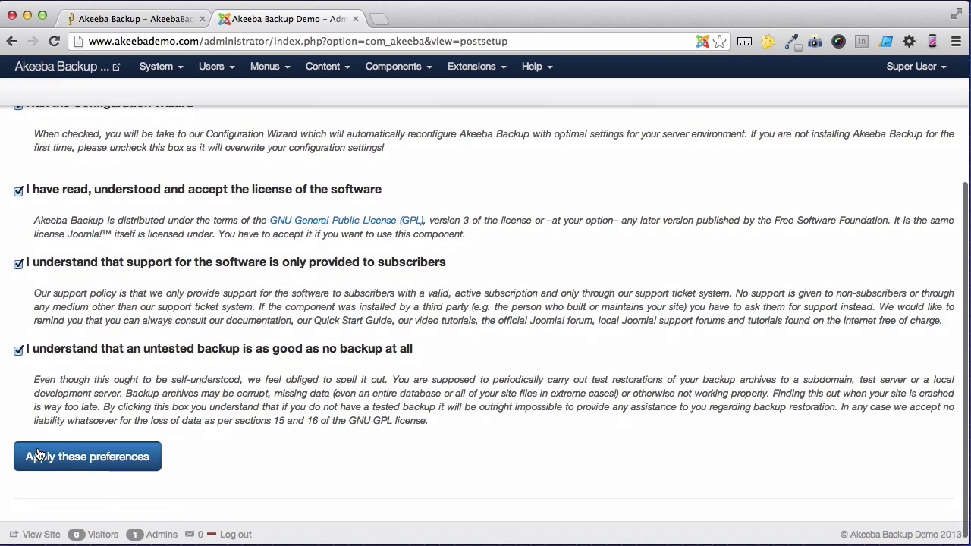
{"action": "left_click", "coordinate": [39, 455]}
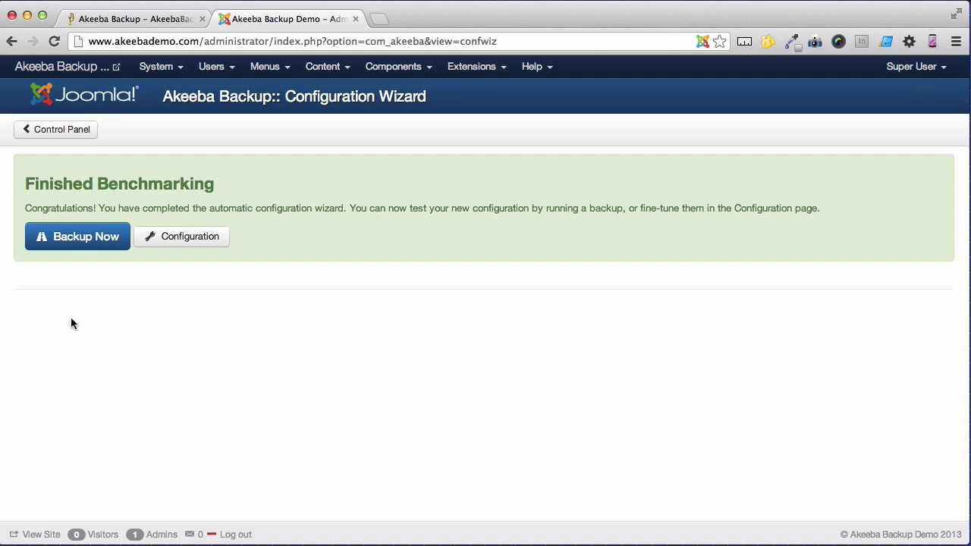
Go to the Backup Now page once the wizard finishes benchmarking
{"action": "left_click", "coordinate": [85, 242]}
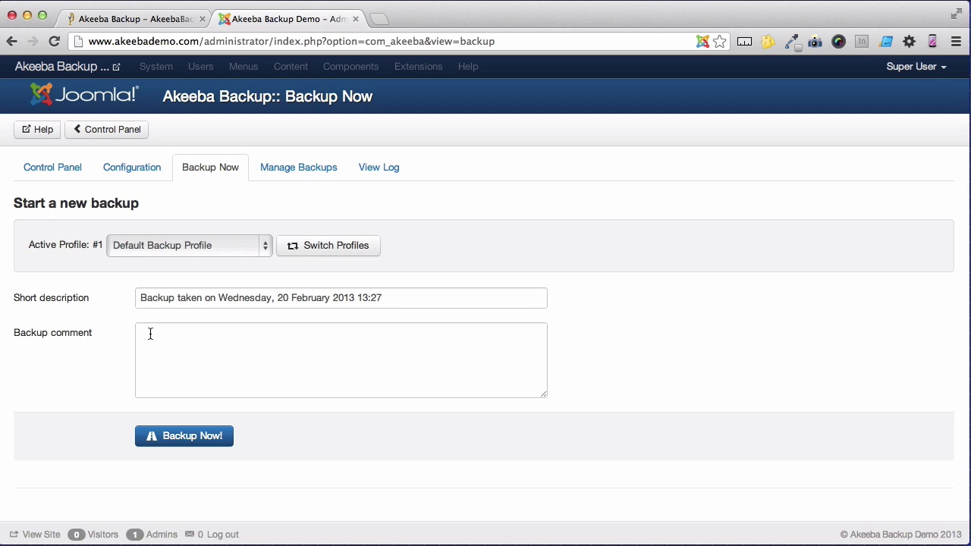
Run the first full site backup with Backup Now! until it completes successfully
{"action": "left_click", "coordinate": [168, 436]}
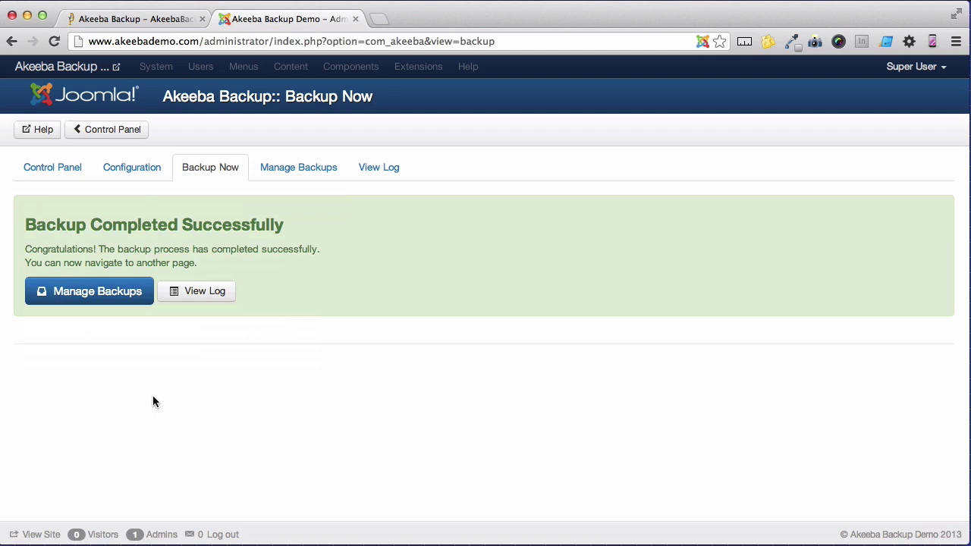
Open Manage Backups to see the 7.56 Mb full site backup
{"action": "left_click", "coordinate": [108, 298]}
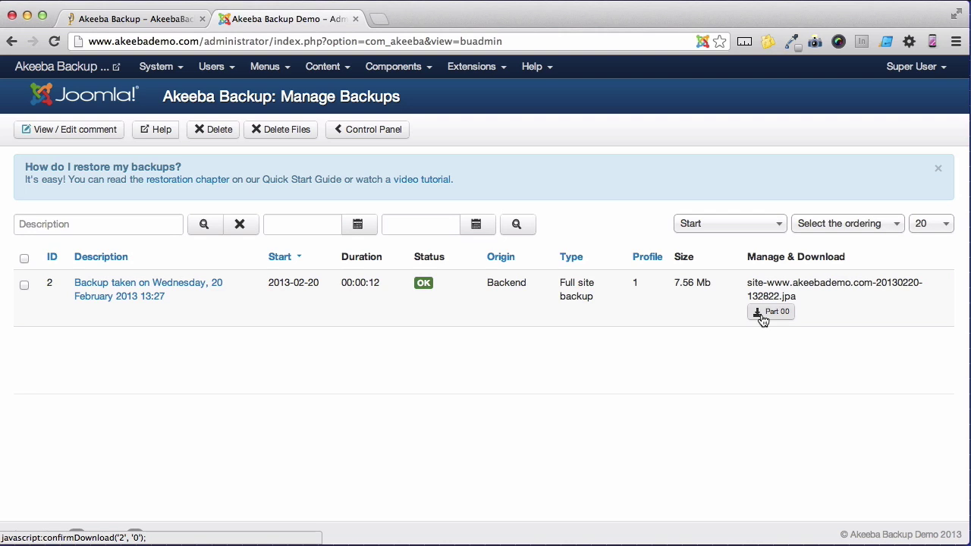
{"action": "left_click", "coordinate": [763, 317]}
{"action": "left_click", "coordinate": [645, 263]}
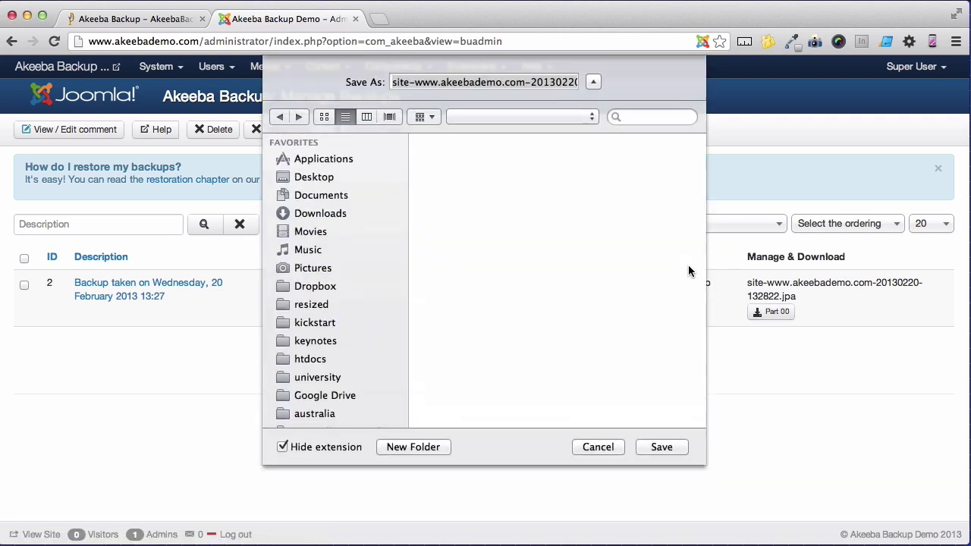
{"action": "left_click", "coordinate": [675, 447]}
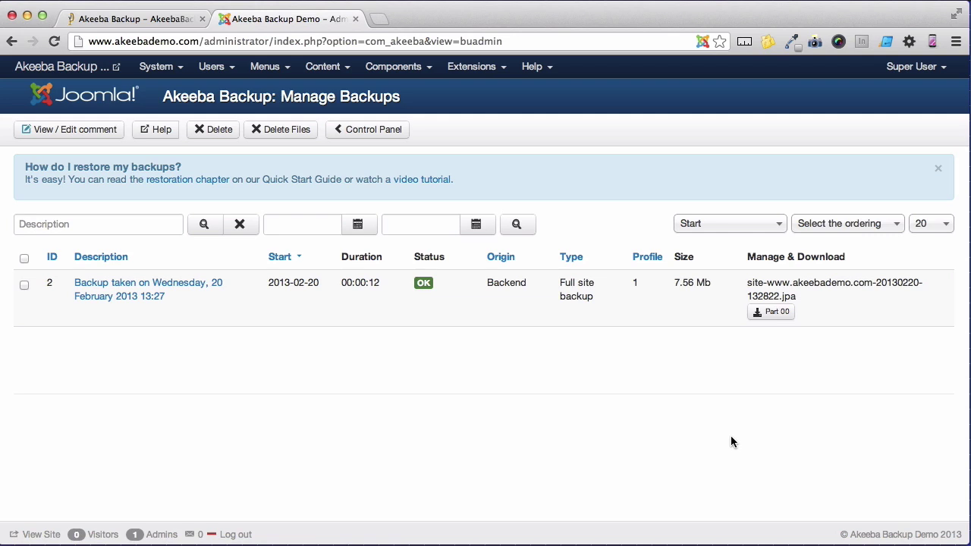
Select the 20 February 2013 backup and delete its archive files from the server
{"action": "left_click", "coordinate": [25, 286]}
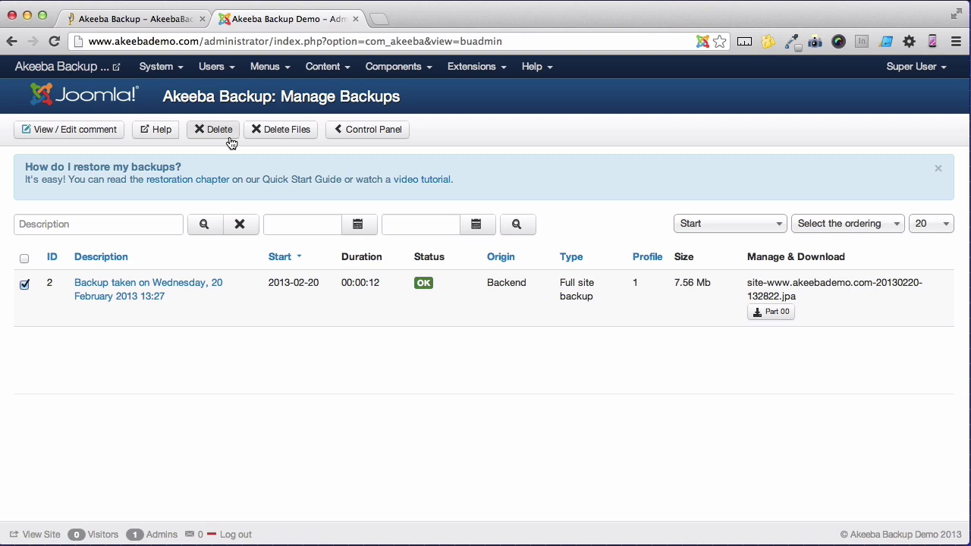
{"action": "left_click", "coordinate": [278, 130]}
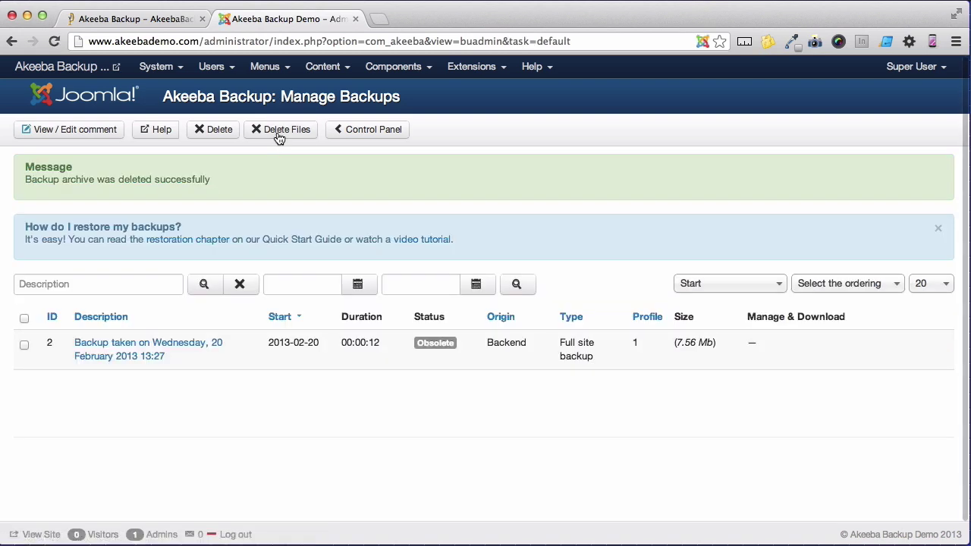